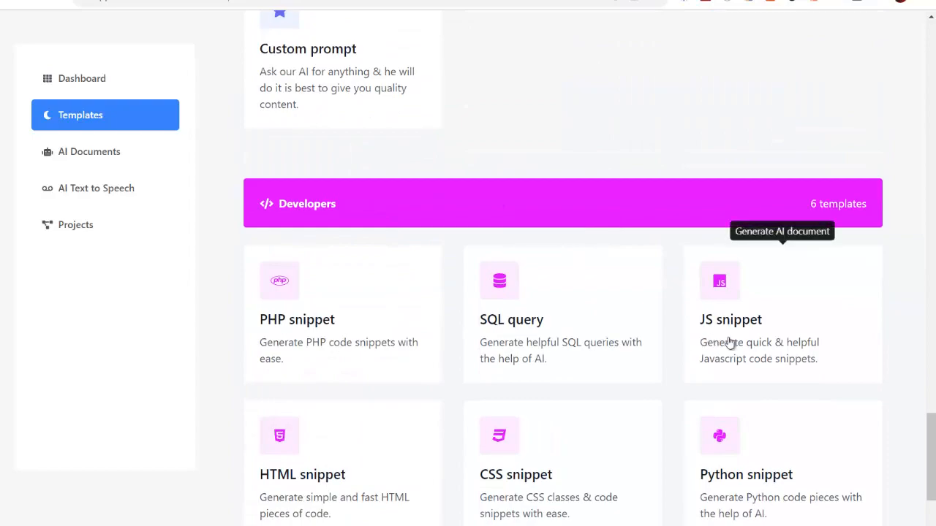
Step: Look through the template catalogue, comparing the content options in the Website and Social Media categories
scroll(464, 303, "up", 20)
scroll(439, 205, "up", 5)
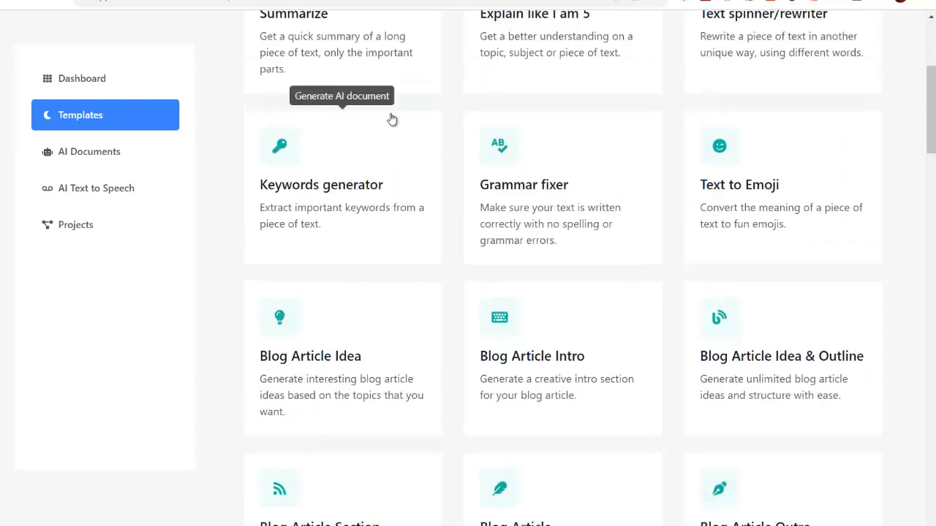
scroll(610, 246, "down", 7)
scroll(611, 246, "down", 8)
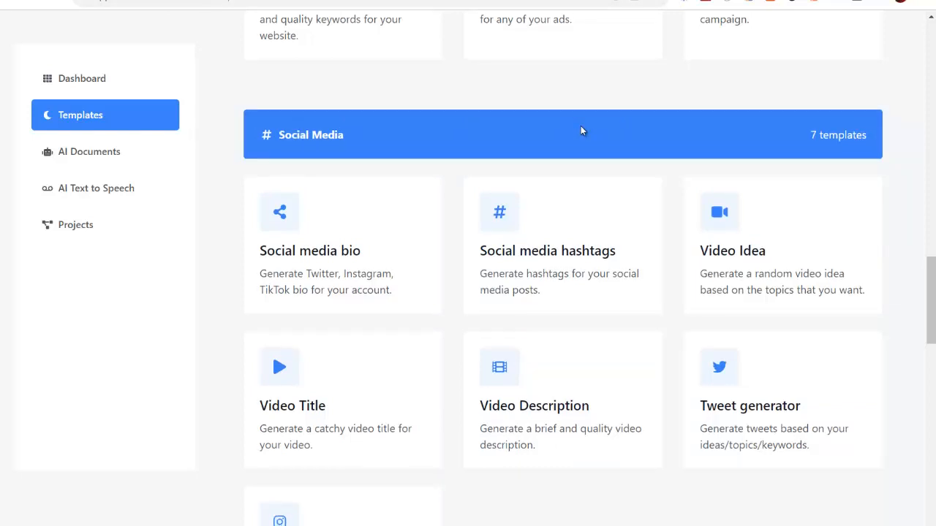
scroll(583, 131, "down", 3)
scroll(660, 244, "up", 5)
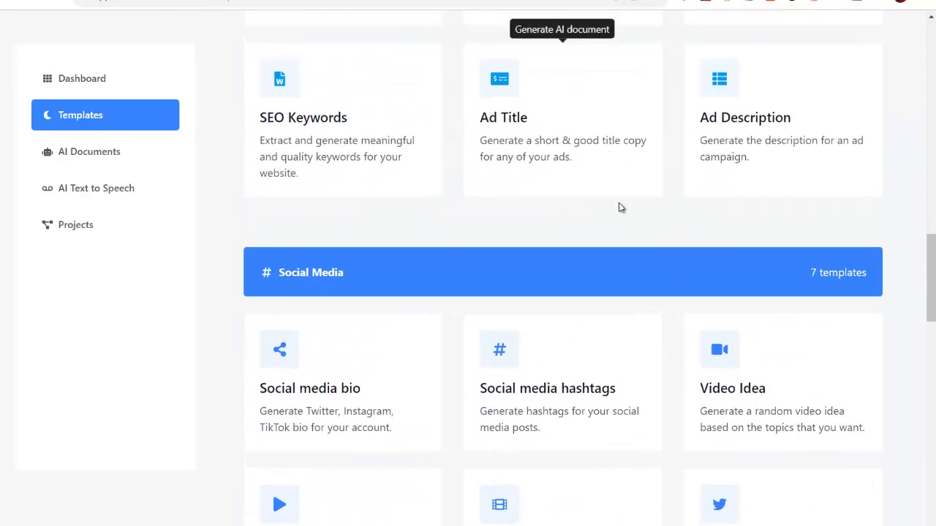
scroll(549, 182, "down", 3)
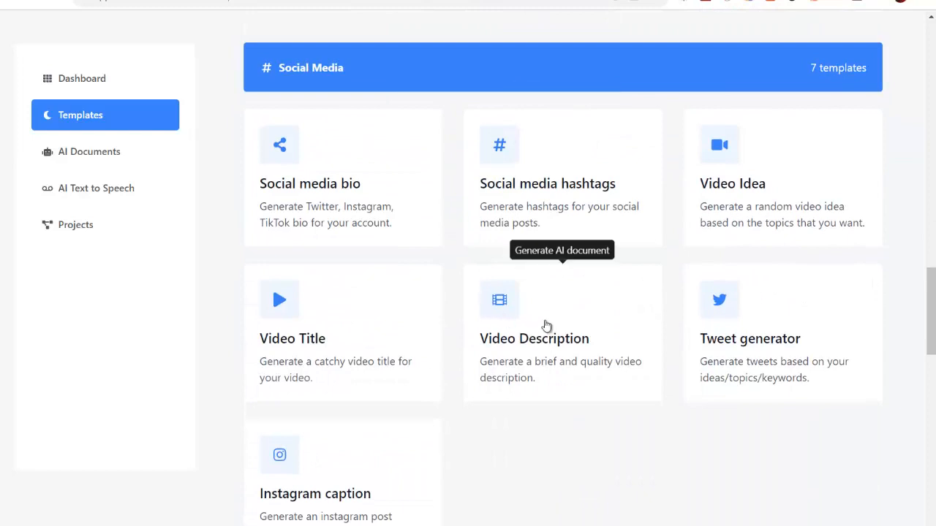
scroll(589, 335, "up", 8)
scroll(666, 316, "up", 1)
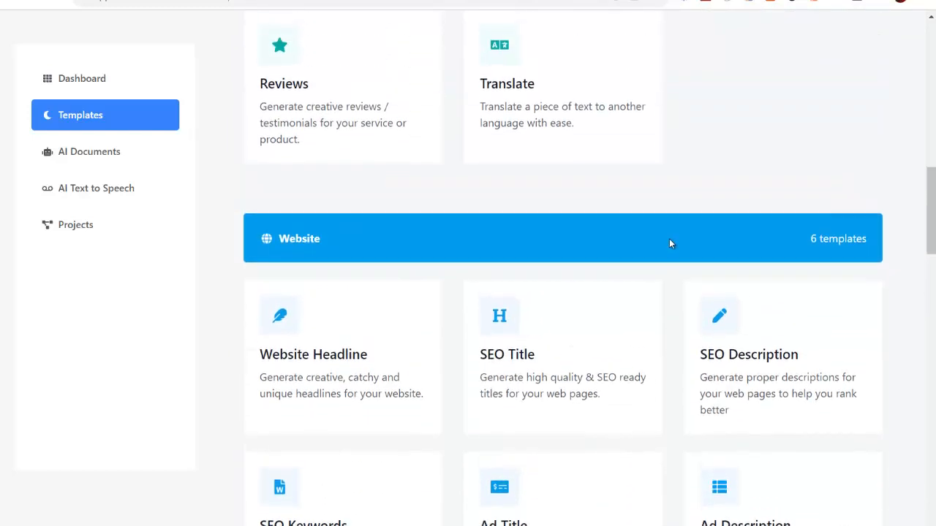
scroll(669, 238, "down", 3)
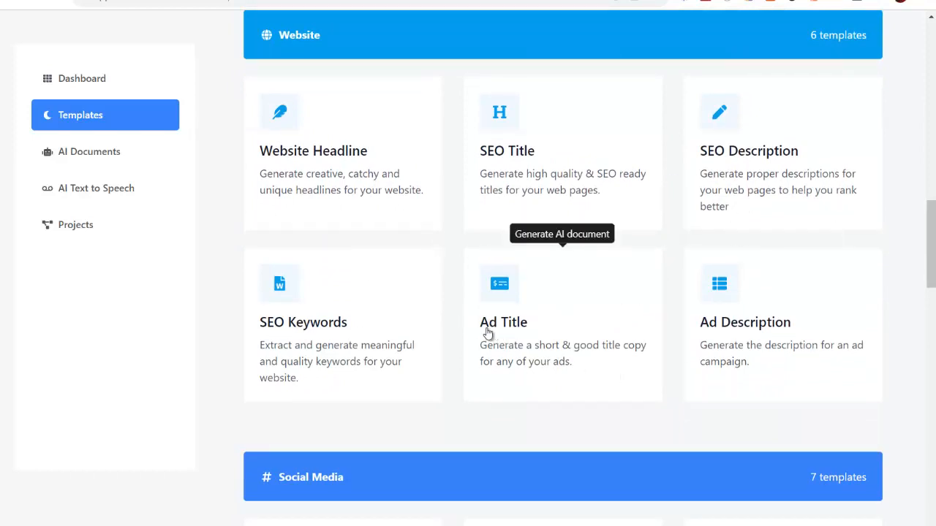
Step: Start an Ad Title document named "Vaincre l'acné" with the keywords "vaincre l'acné, remèdes naturels"
left_click(560, 302)
type("Vaincre l'acné")
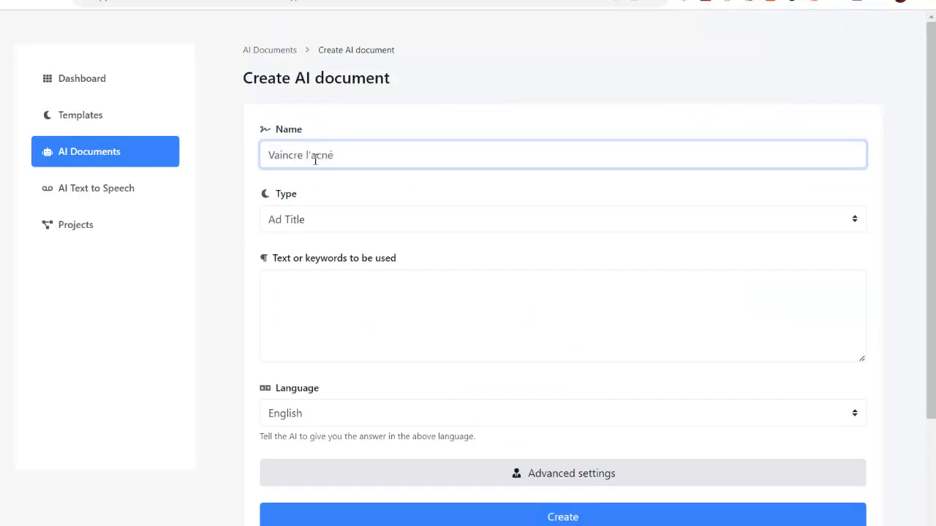
left_click(299, 285)
type("vaincre l'acné, remèdes naturels")
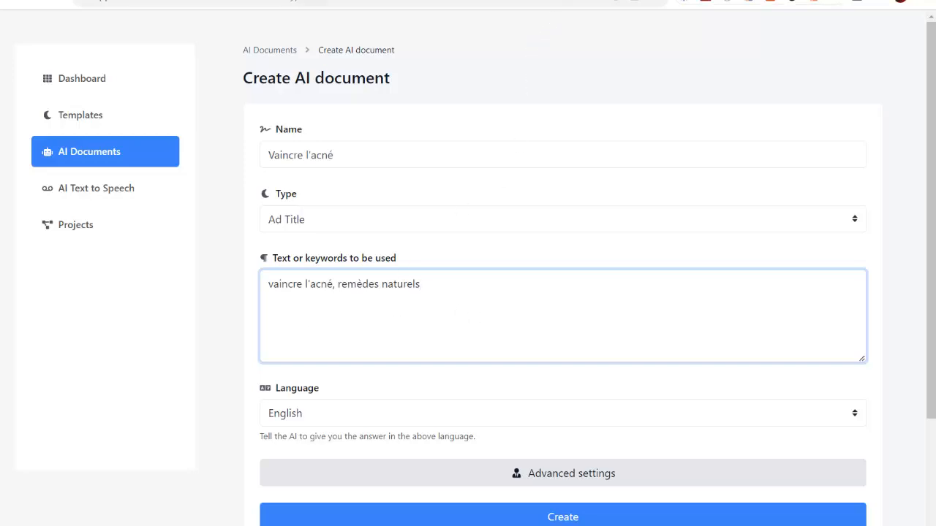
Step: Copy the product name BioRestore from the ClickBank marketplace's acne results and add it to the Ad Title keywords
left_click(545, 1)
scroll(556, 139, "down", 7)
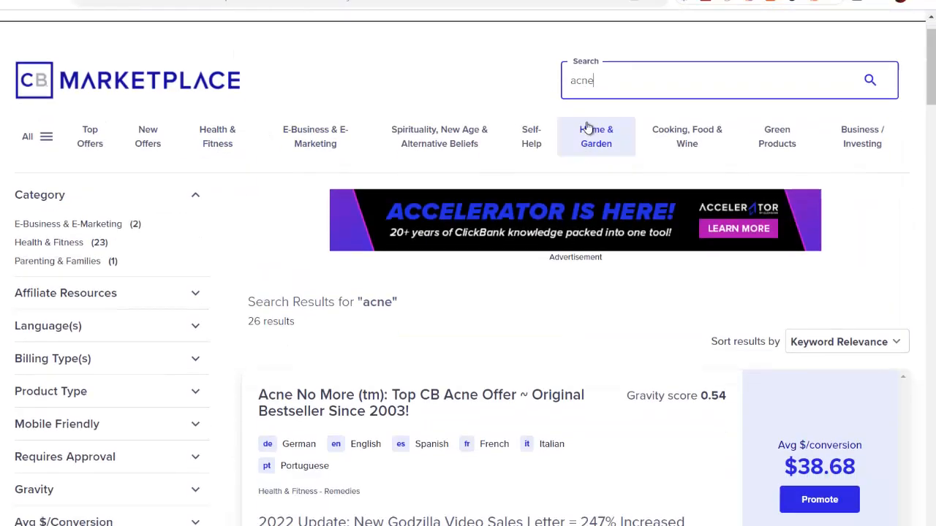
scroll(646, 264, "down", 17)
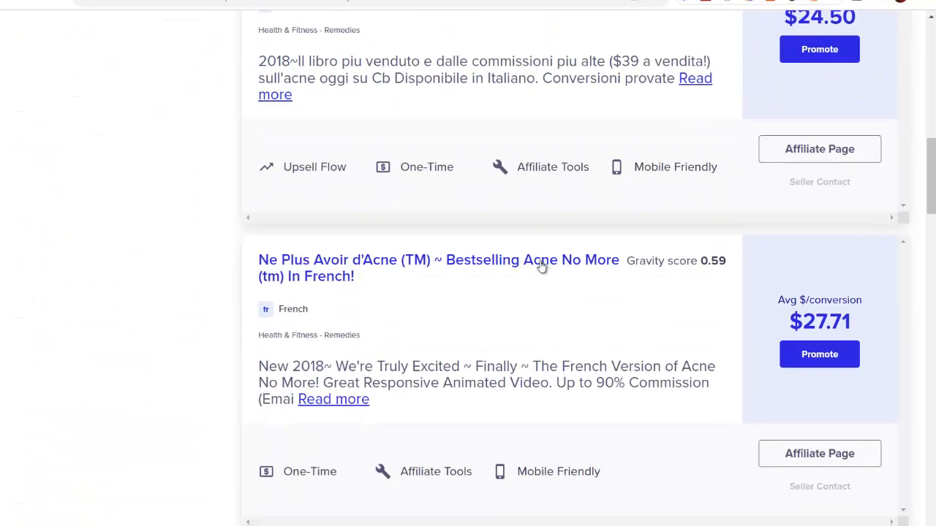
scroll(561, 198, "down", 2)
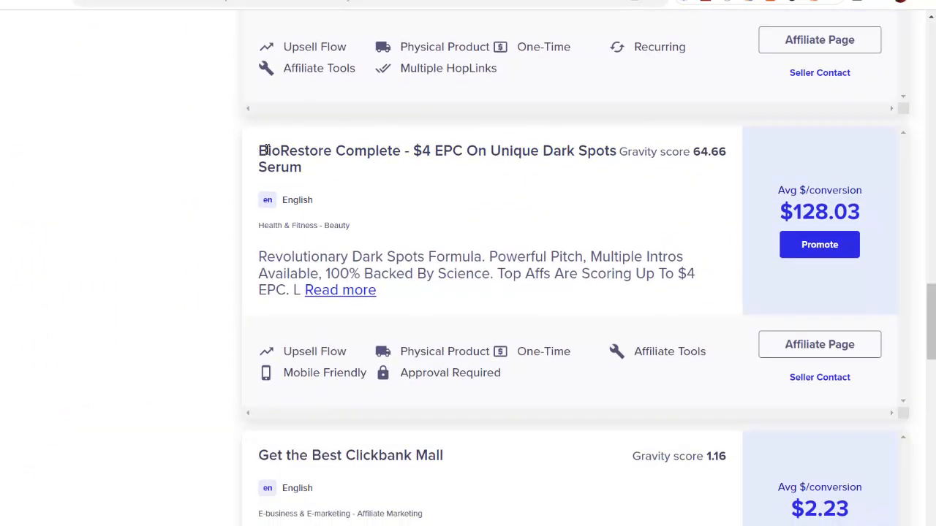
left_click_drag(265, 150, 330, 159)
key("ctrl+c")
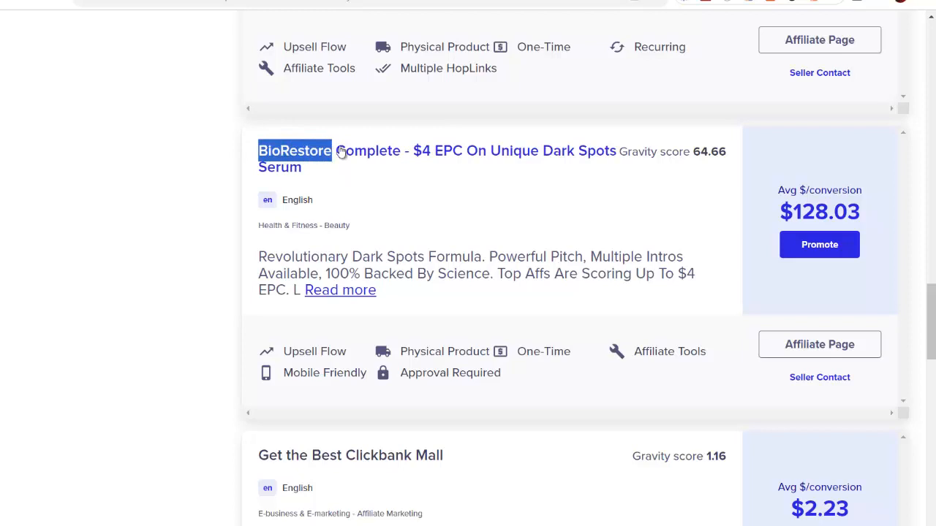
left_click(395, 0)
key("ctrl+v")
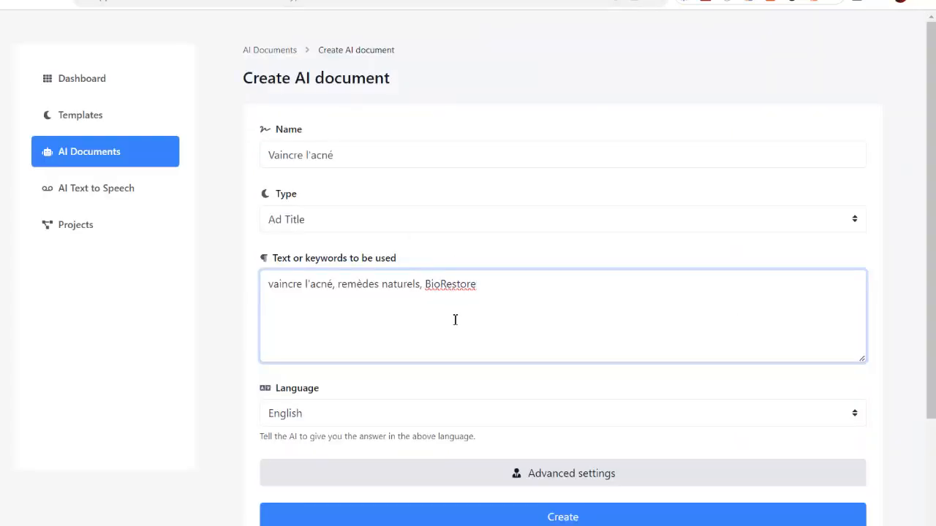
Step: Set the Ad Title document's language to French and create the document
left_click(430, 414)
left_click(324, 161)
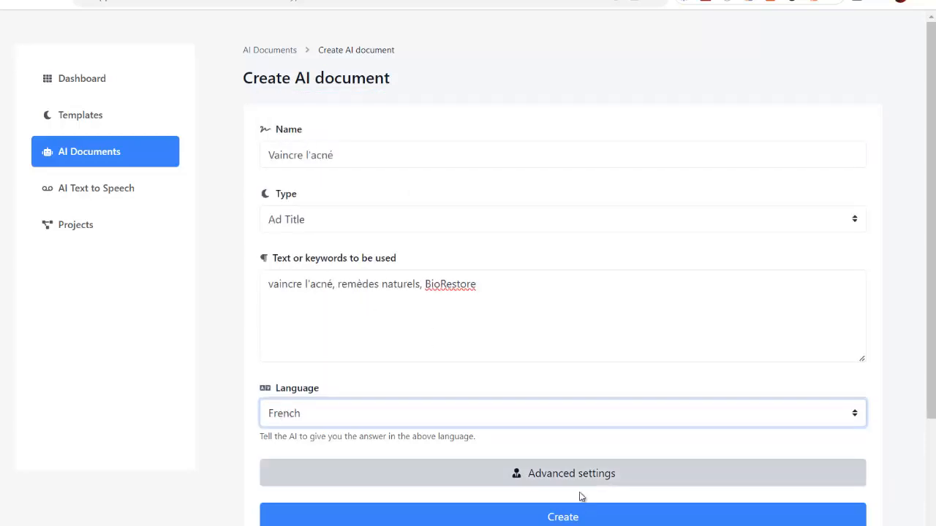
left_click(565, 518)
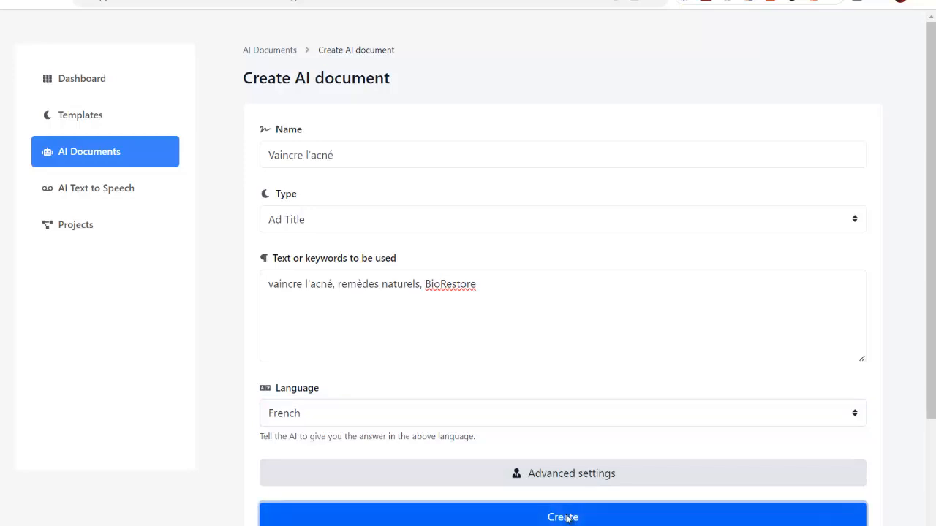
Step: Review the generated ad title and copy it to the clipboard
left_click_drag(277, 197, 553, 190)
left_click(326, 192)
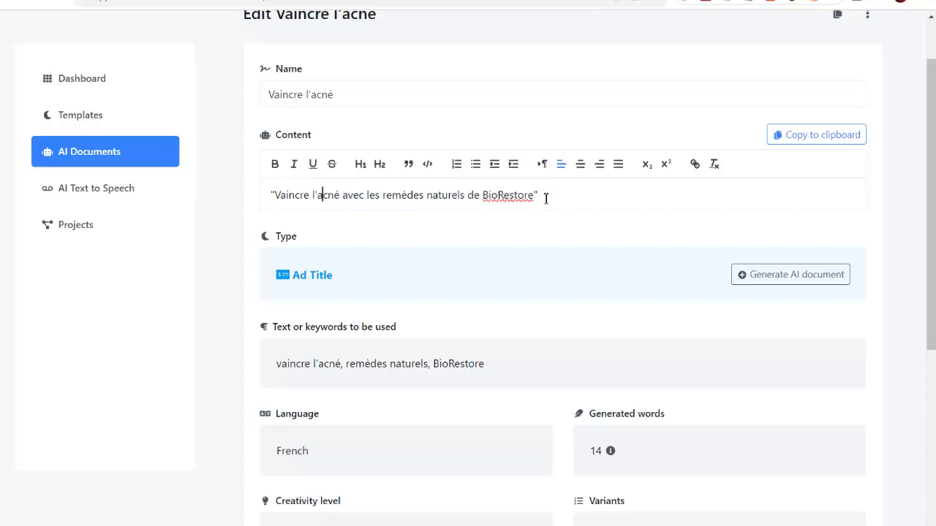
scroll(542, 195, "up", 1)
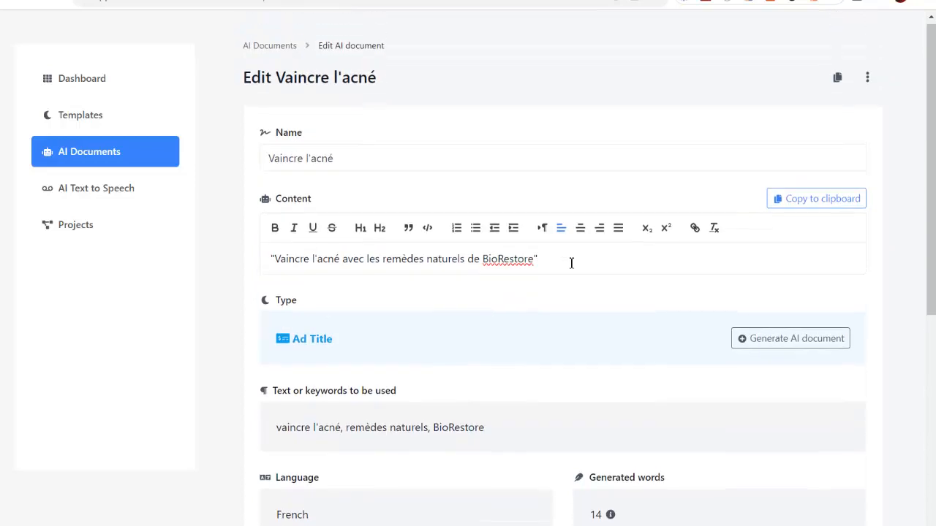
left_click(814, 204)
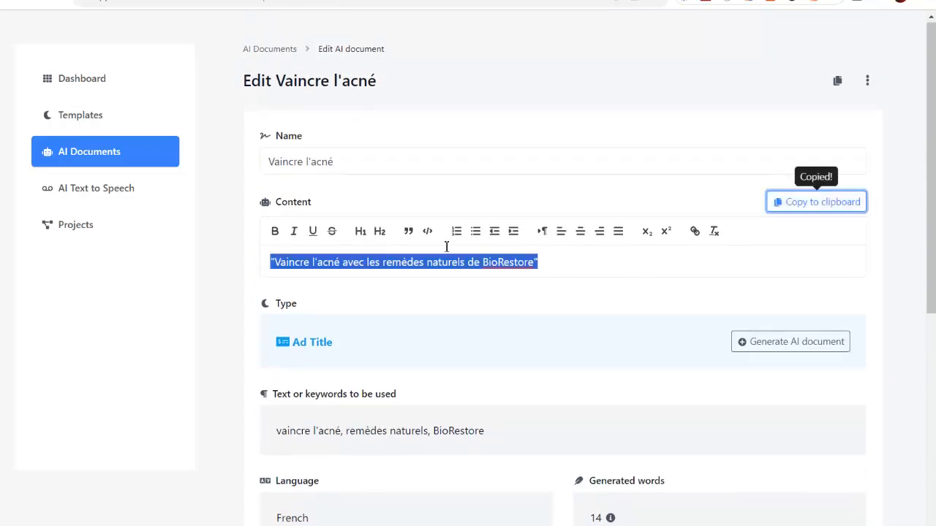
Step: Return to the filled-in Ad Title form and generate another title from the same keywords and language
right_click(13, 0)
left_click(44, 13)
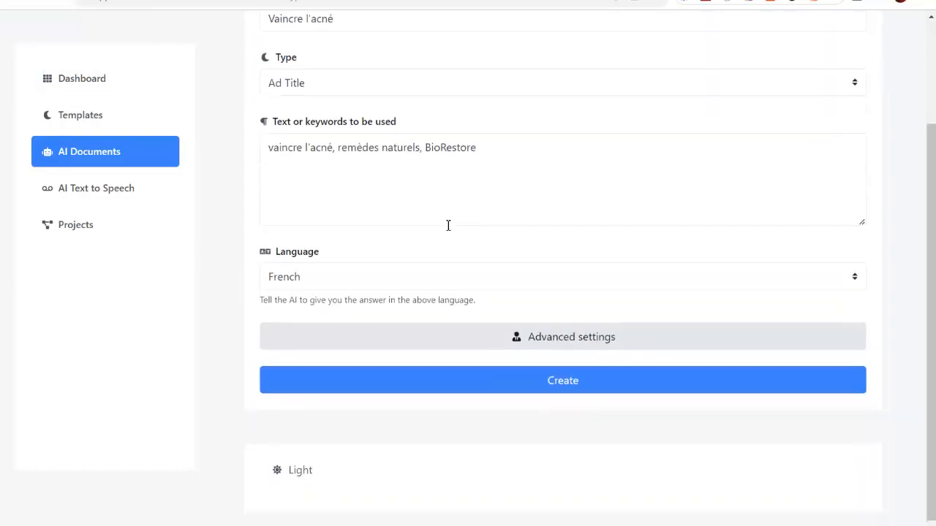
scroll(327, 217, "up", 1)
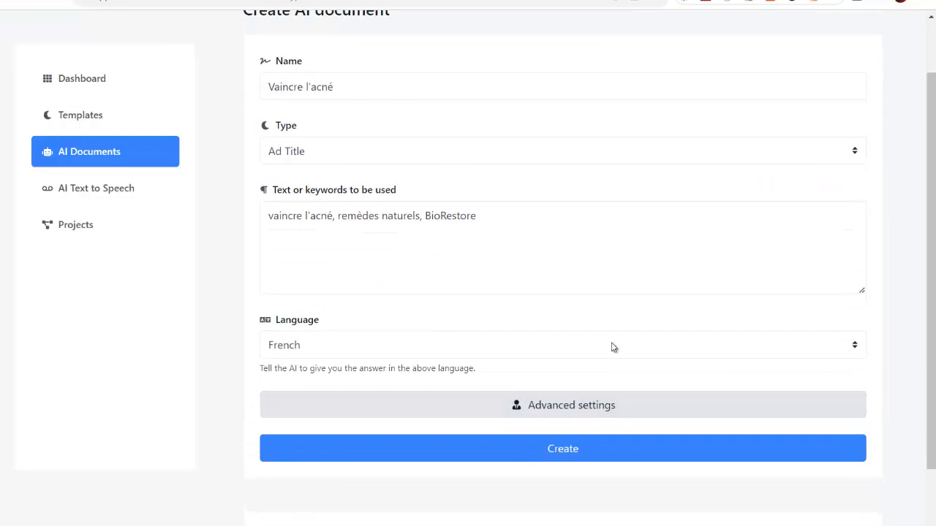
left_click(567, 449)
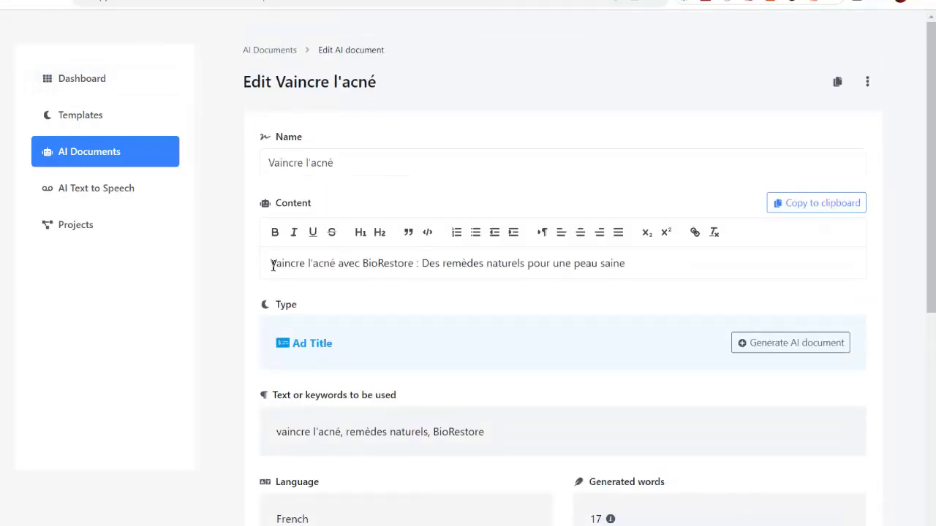
Step: Review the second generated ad title and copy it to the clipboard
left_click_drag(272, 266, 634, 263)
left_click(615, 263)
scroll(568, 261, "down", 1)
scroll(568, 261, "up", 1)
left_click_drag(639, 263, 281, 290)
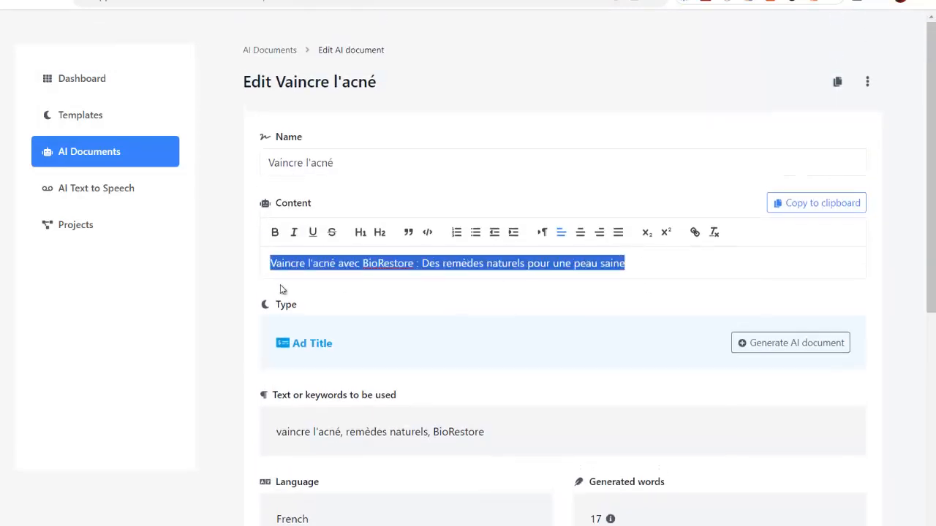
left_click(805, 202)
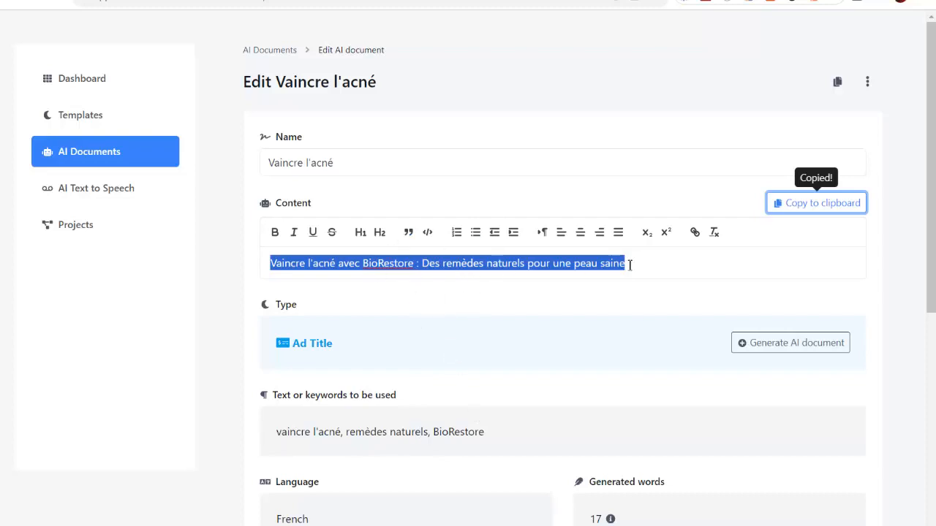
left_click(658, 262)
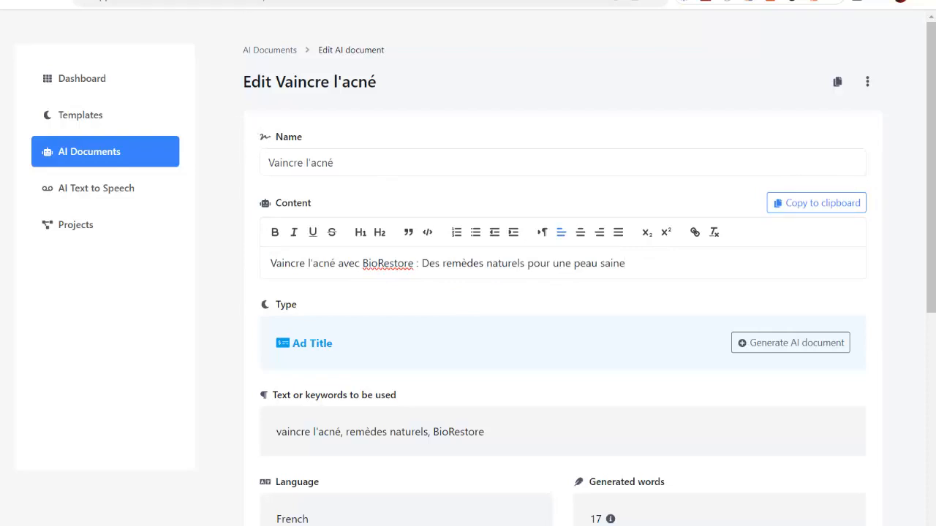
Step: Start an Ad Description document named "Vaincre l'acné" and paste the copied ad title as its source text
key("ctrl+shift+Tab")
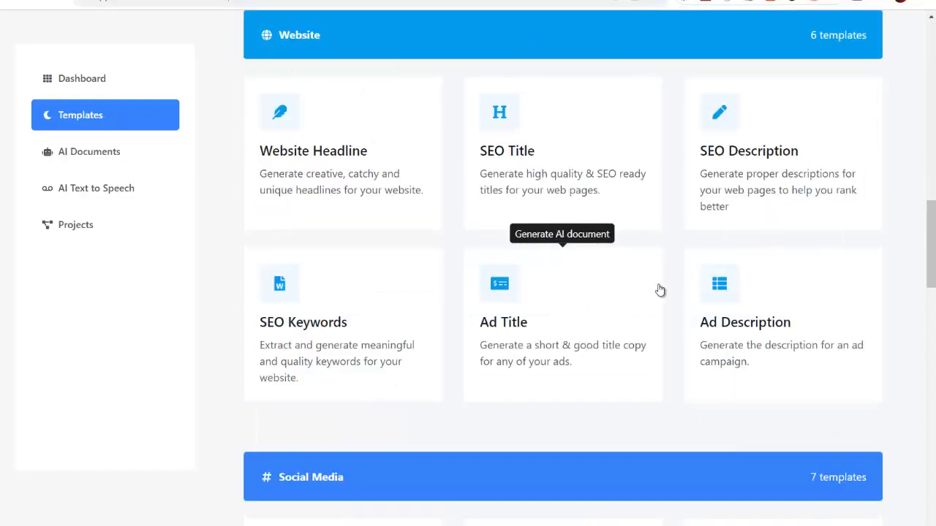
left_click(780, 320)
left_click(366, 192)
scroll(390, 213, "down", 1)
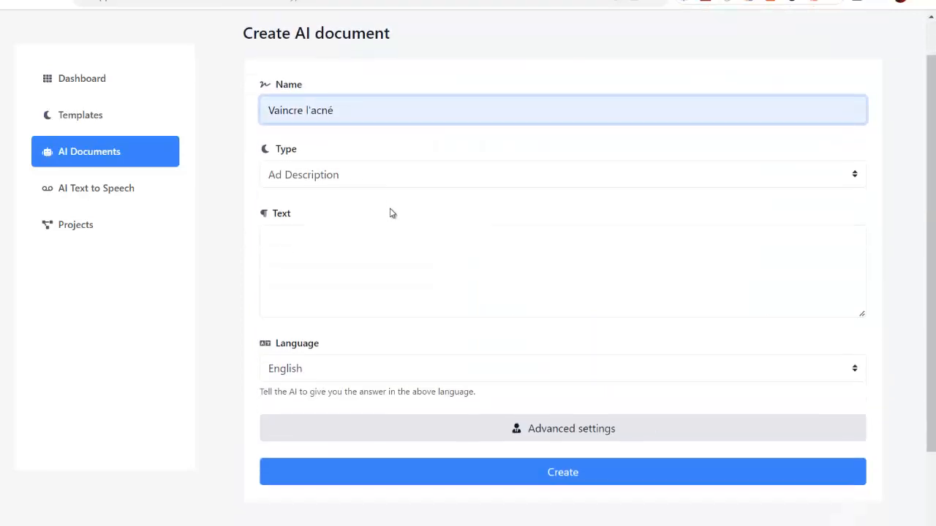
scroll(390, 213, "down", 1)
key("ctrl+v")
scroll(322, 248, "up", 1)
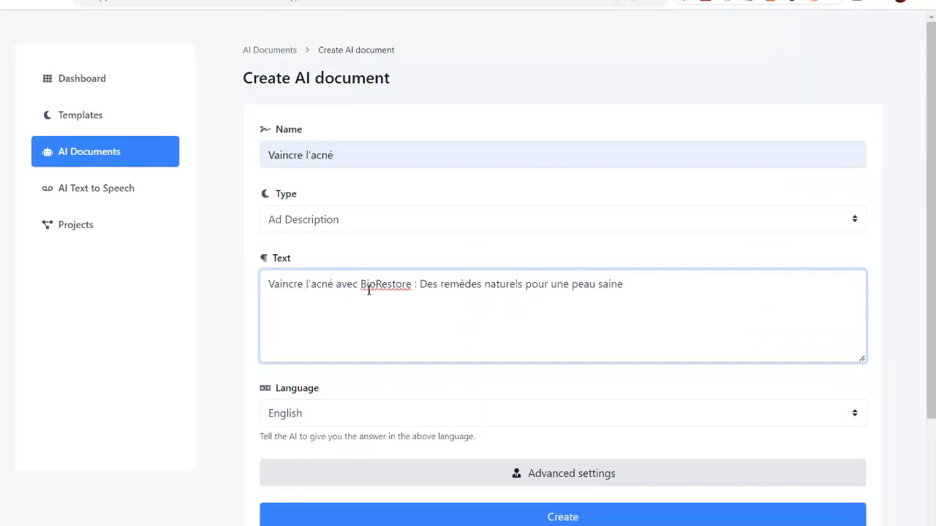
Step: Set the Ad Description document's language to French and create the document
scroll(637, 282, "down", 1)
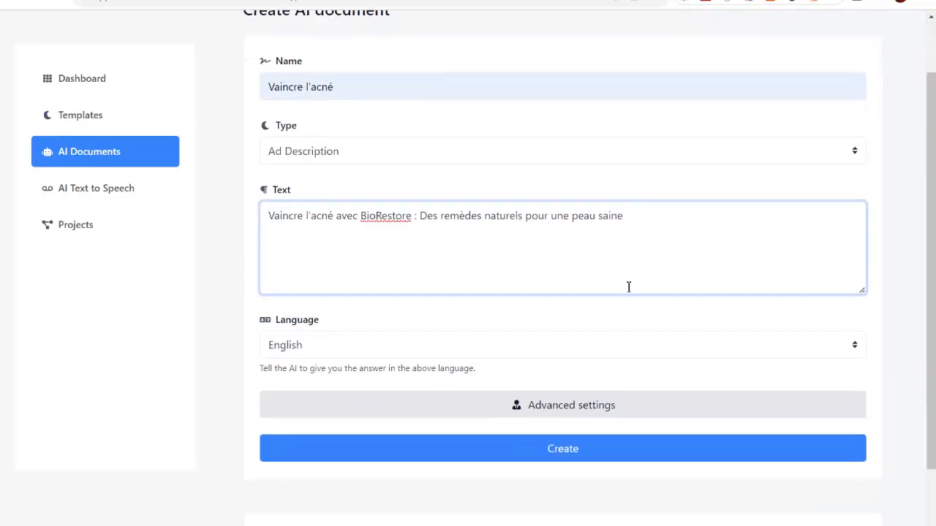
left_click(565, 348)
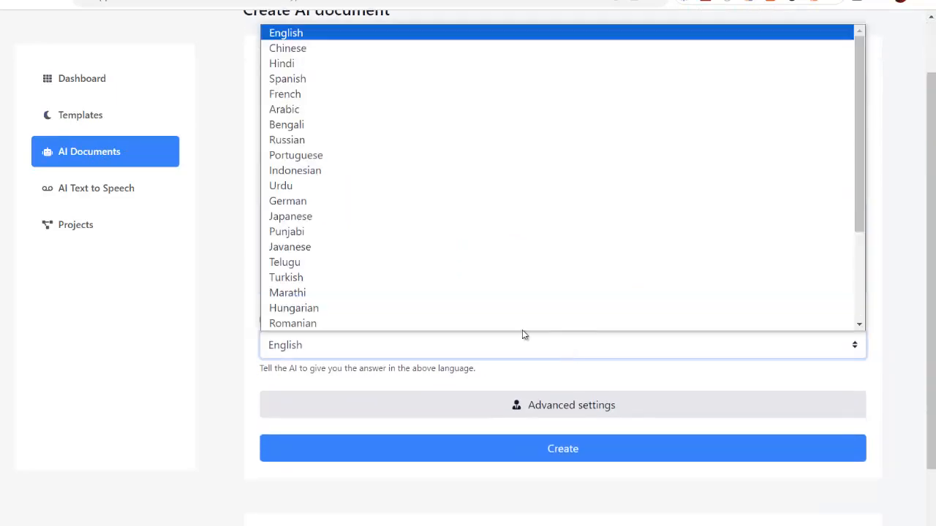
left_click(307, 93)
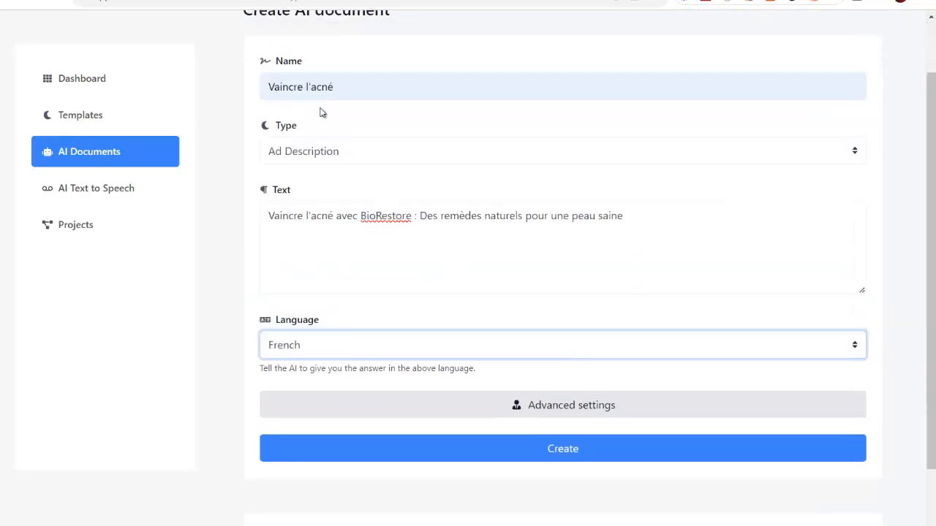
left_click(563, 448)
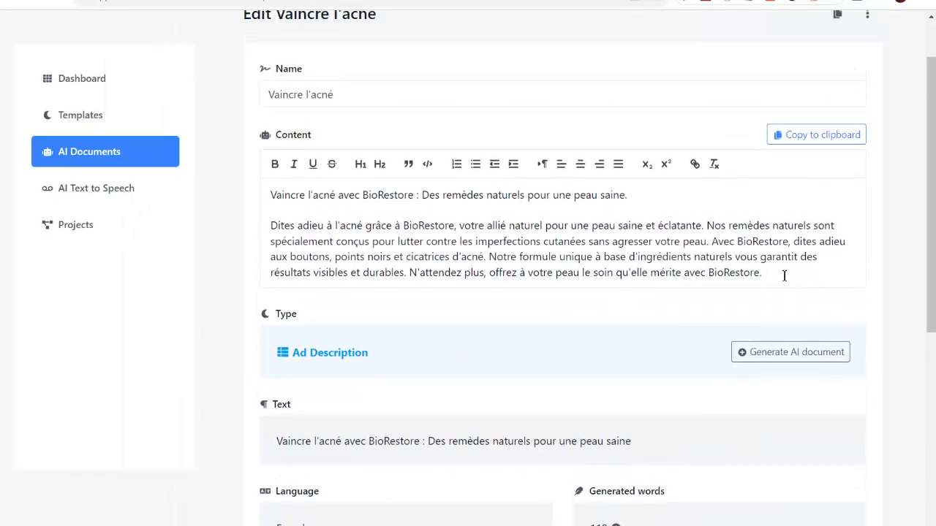
Step: Examine the generated French ad description, including its body paragraph and closing call to action
left_click_drag(784, 275, 271, 225)
left_click(495, 243)
left_click(409, 272)
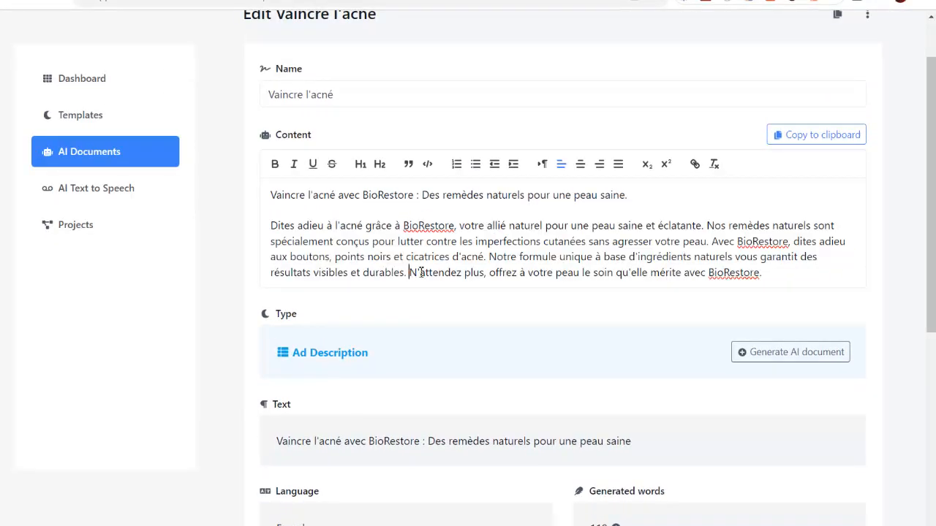
left_click_drag(410, 272, 760, 276)
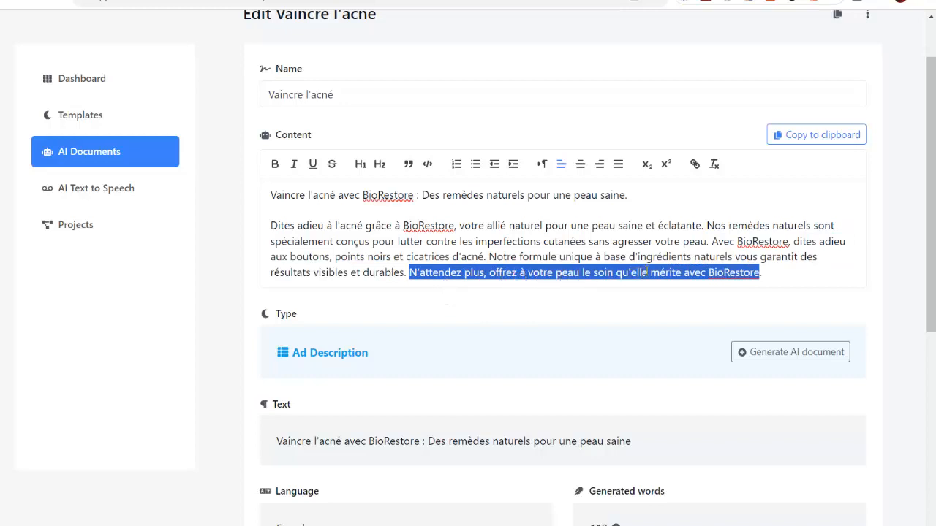
left_click(745, 254)
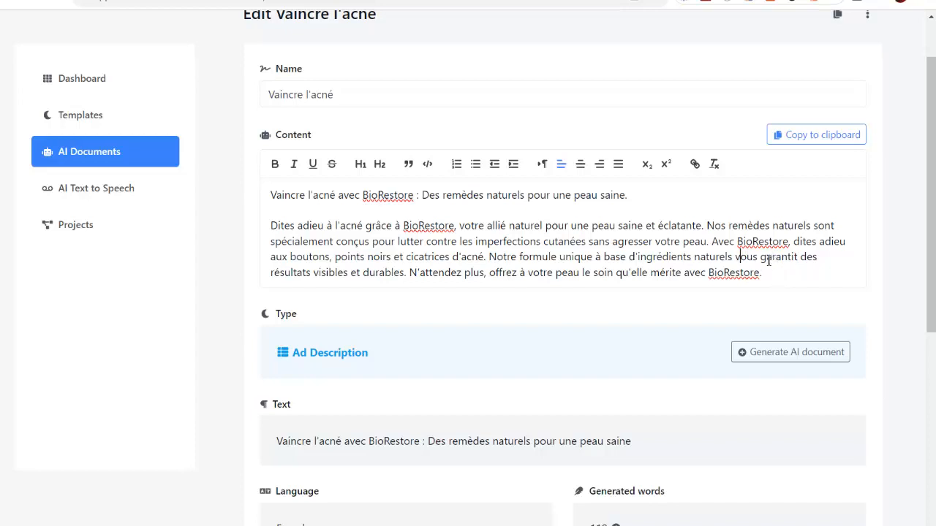
scroll(550, 256, "up", 1)
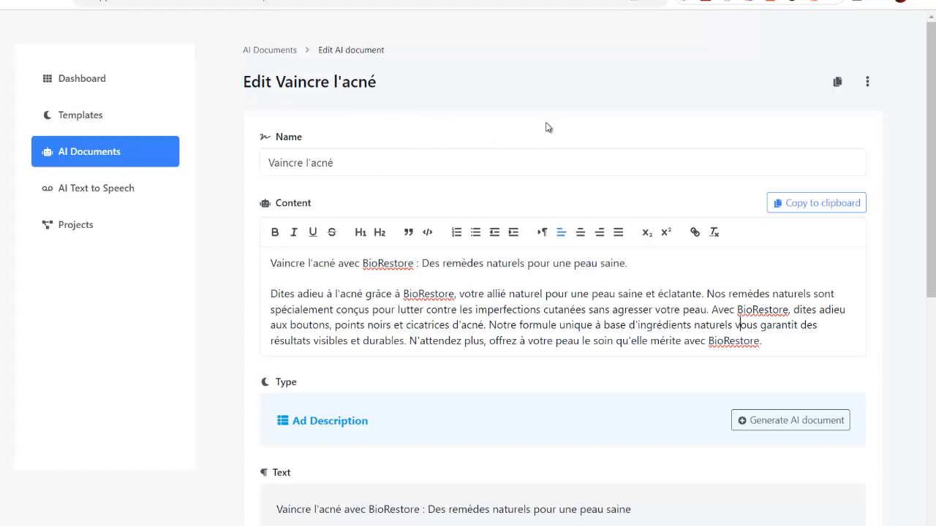
left_click_drag(779, 339, 272, 256)
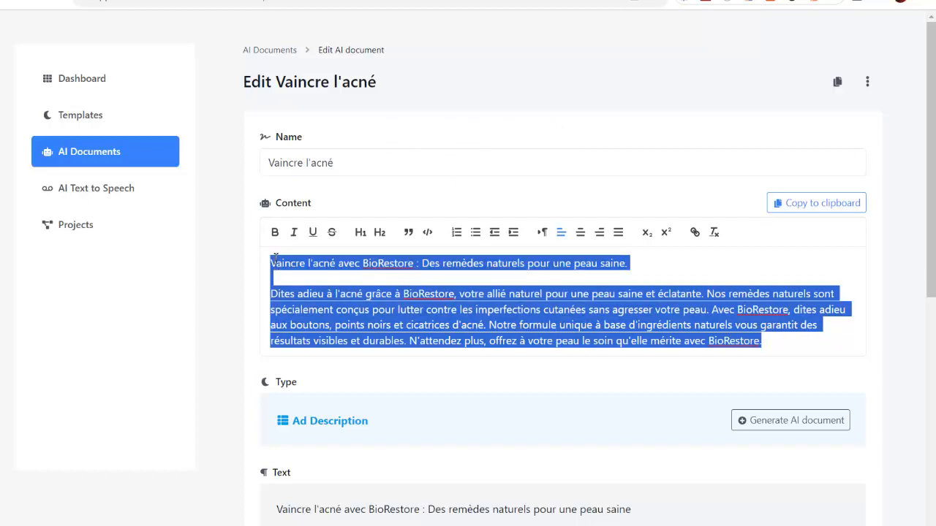
left_click(356, 283)
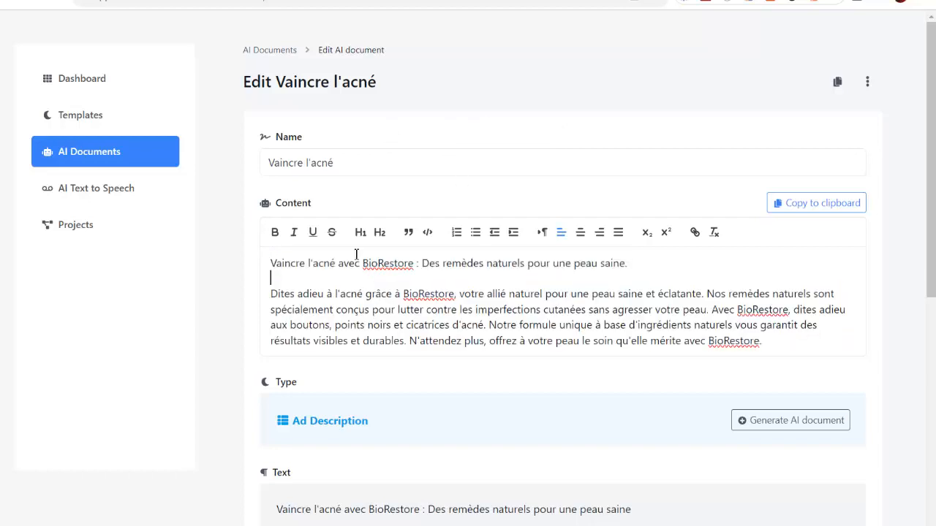